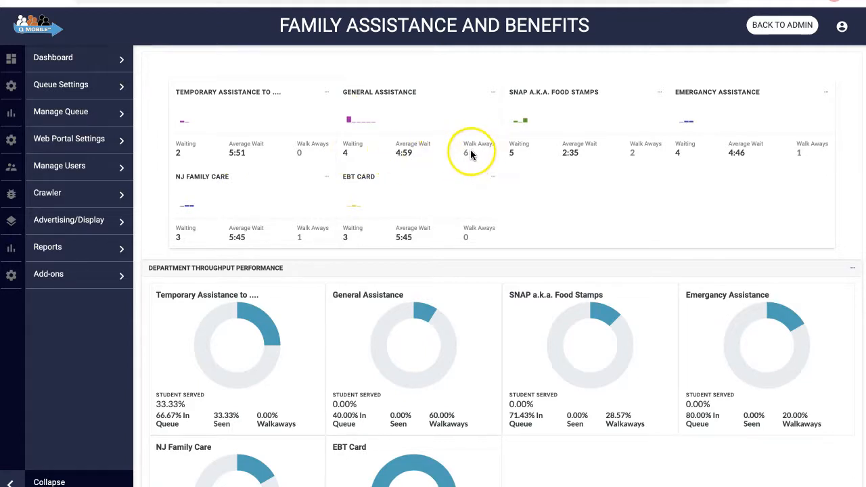
# Review the queue wait statistics and the Department Throughput Performance charts on the dashboard.
pyautogui.scroll(-2, 470, 152)
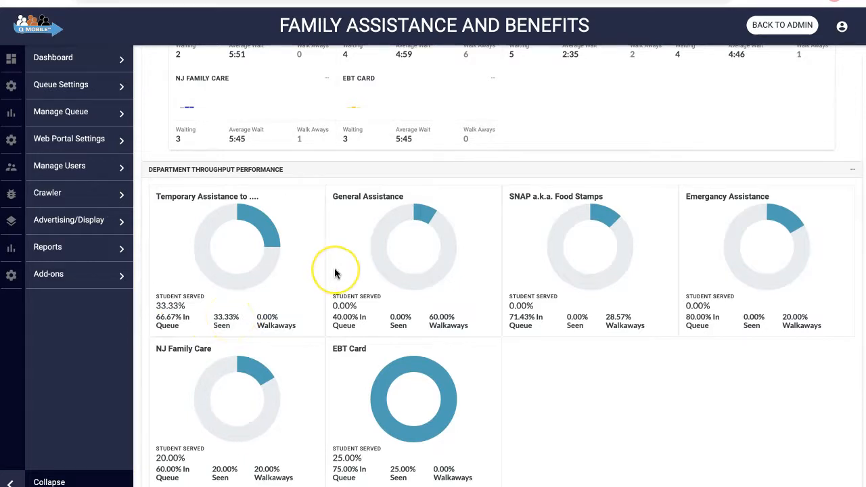
pyautogui.scroll(2, 333, 268)
# Open Queue Settings and examine the opt-in wait message, status update positions and status update message.
pyautogui.click(41, 88)
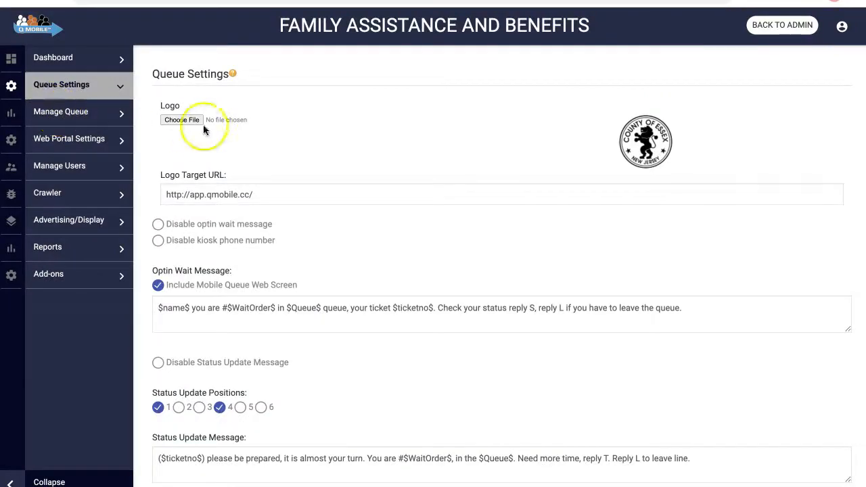
pyautogui.click(180, 302)
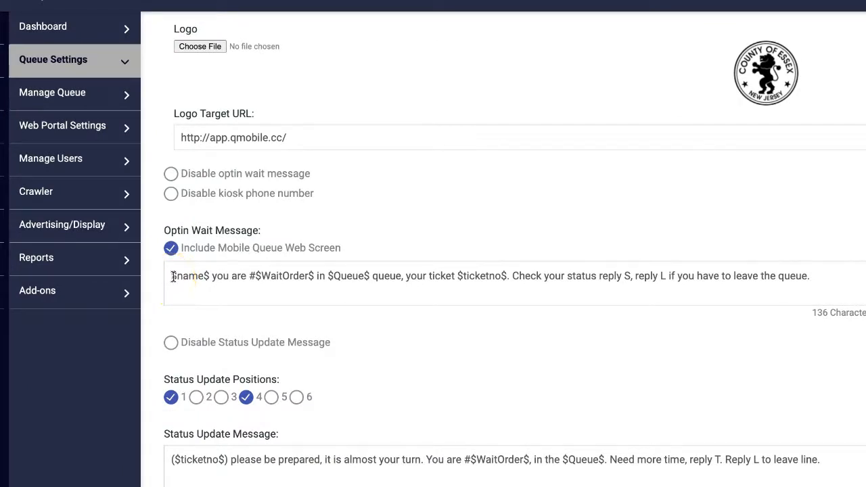
pyautogui.click(206, 273)
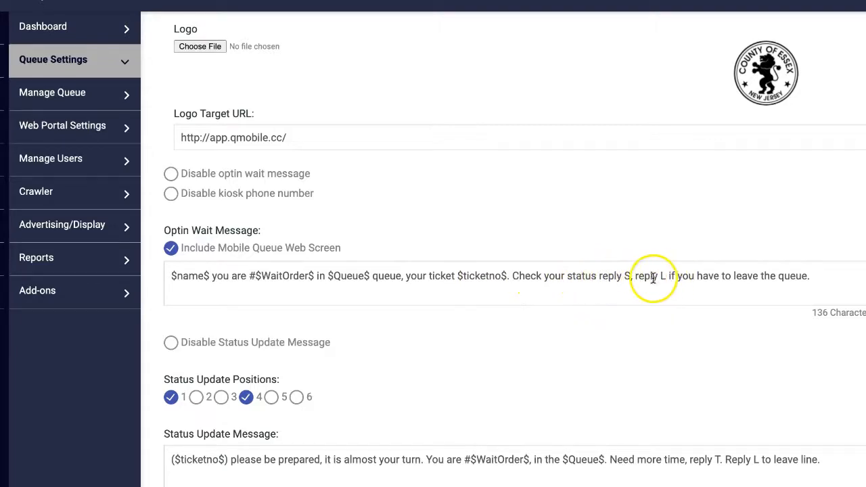
pyautogui.scroll(-1, 174, 262)
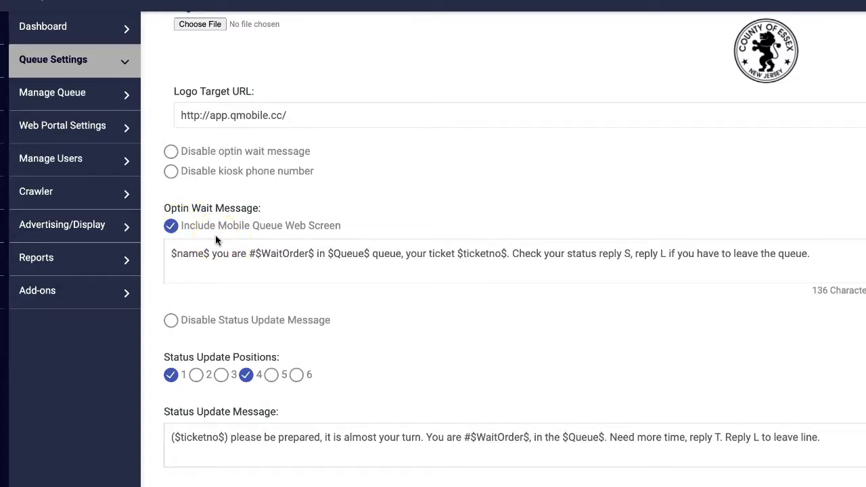
pyautogui.scroll(-2, 216, 237)
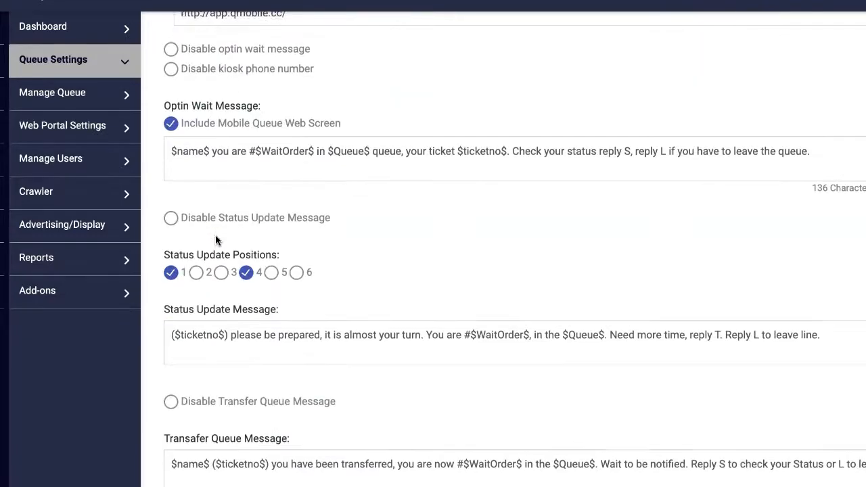
pyautogui.scroll(-1, 216, 230)
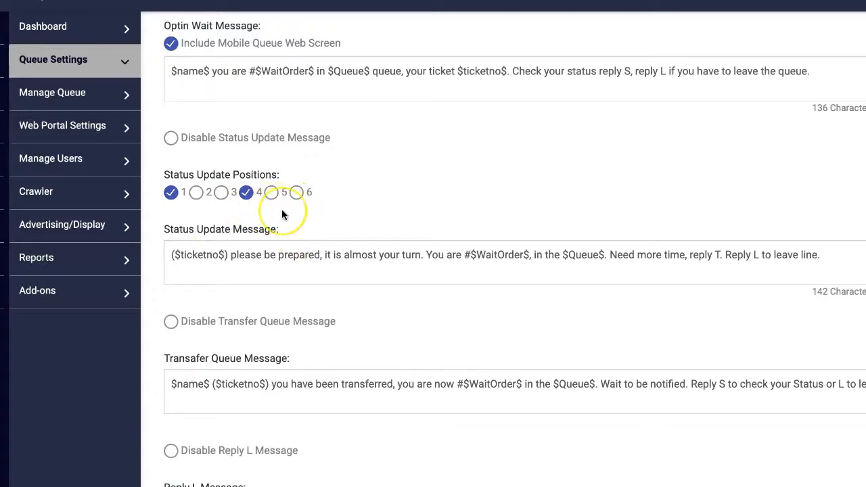
# Examine the transfer queue message and the Reply L, Reply S and Reply T message templates.
pyautogui.scroll(-1, 282, 213)
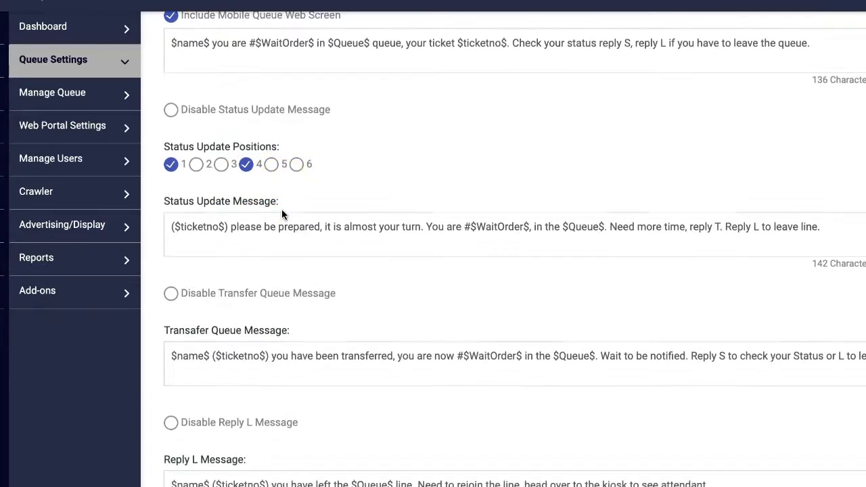
pyautogui.scroll(-1, 282, 214)
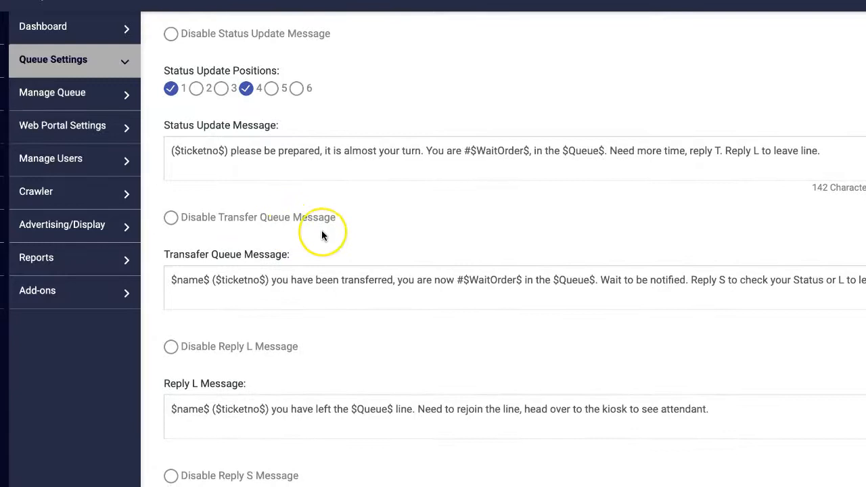
pyautogui.scroll(-1, 321, 230)
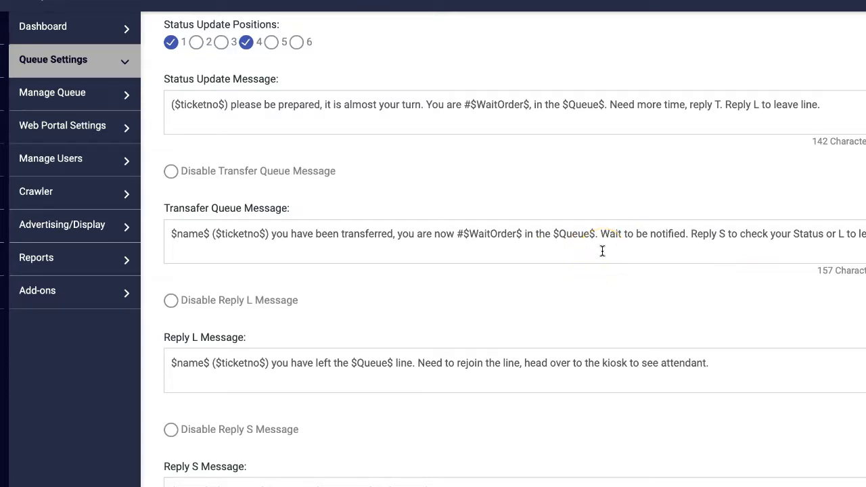
pyautogui.scroll(-1, 602, 251)
pyautogui.click(549, 277)
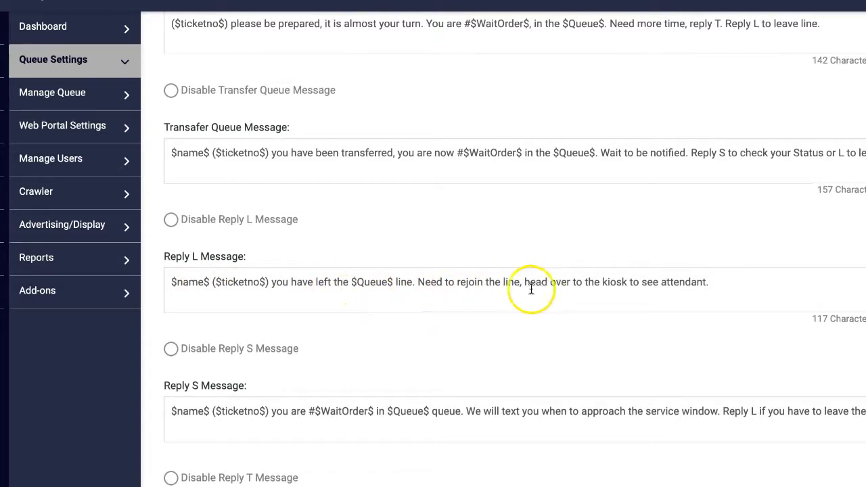
pyautogui.scroll(-2, 316, 296)
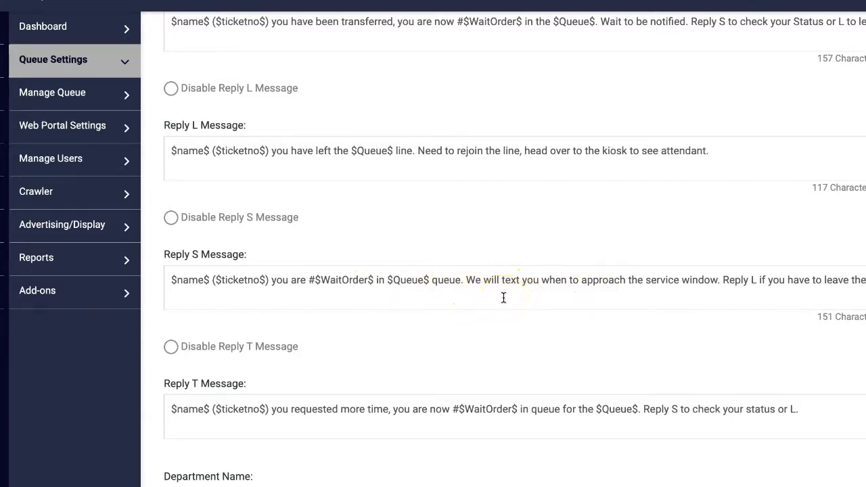
pyautogui.scroll(-1, 503, 297)
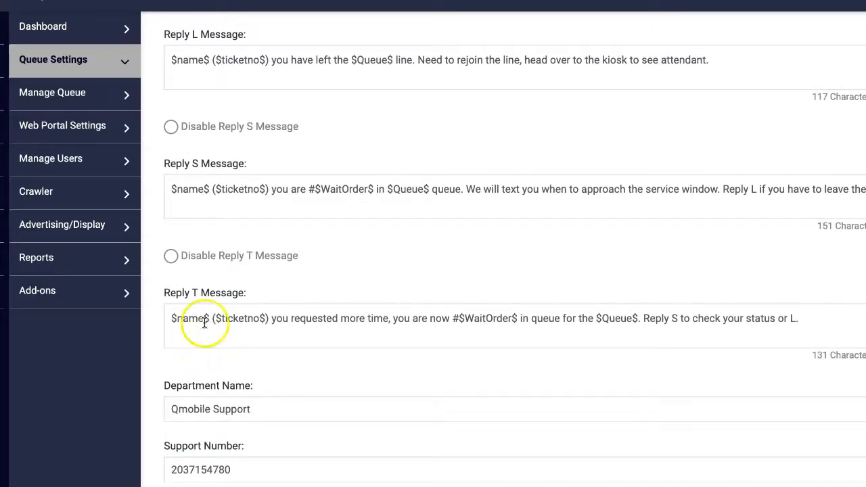
# Review the disable options for the reply, transfer, status update and opt-in wait messages.
pyautogui.scroll(-1, 213, 324)
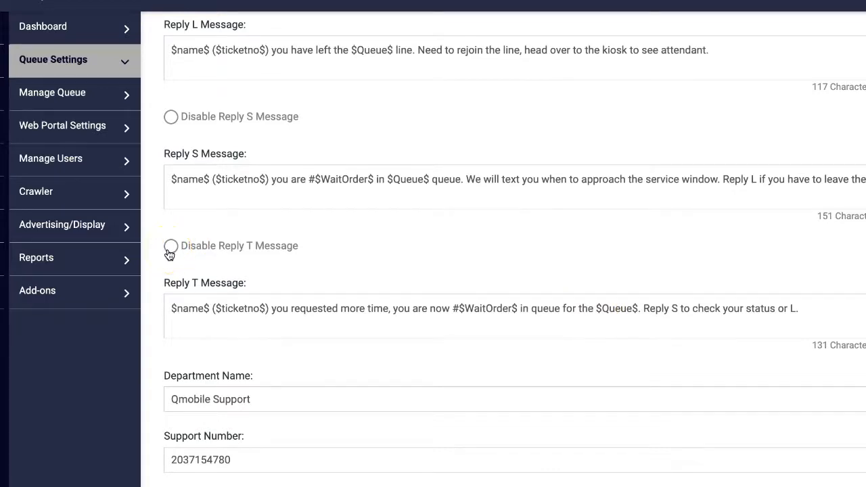
pyautogui.scroll(-1, 169, 254)
pyautogui.scroll(2, 167, 251)
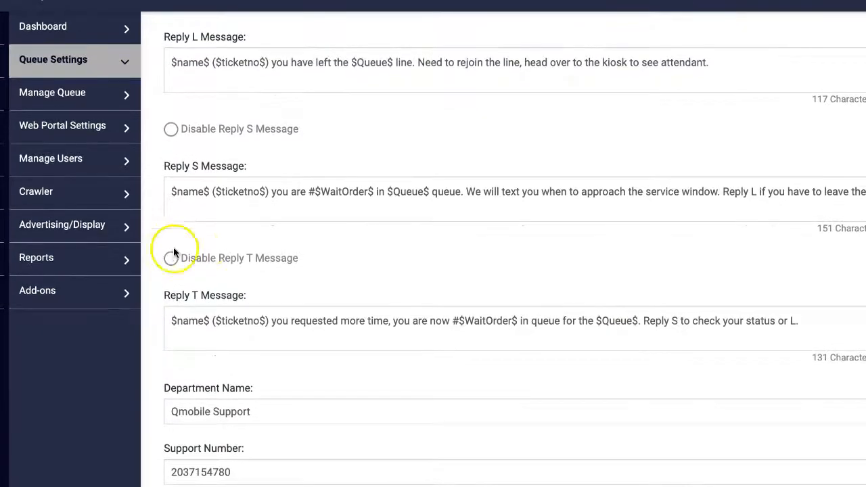
pyautogui.scroll(6, 209, 245)
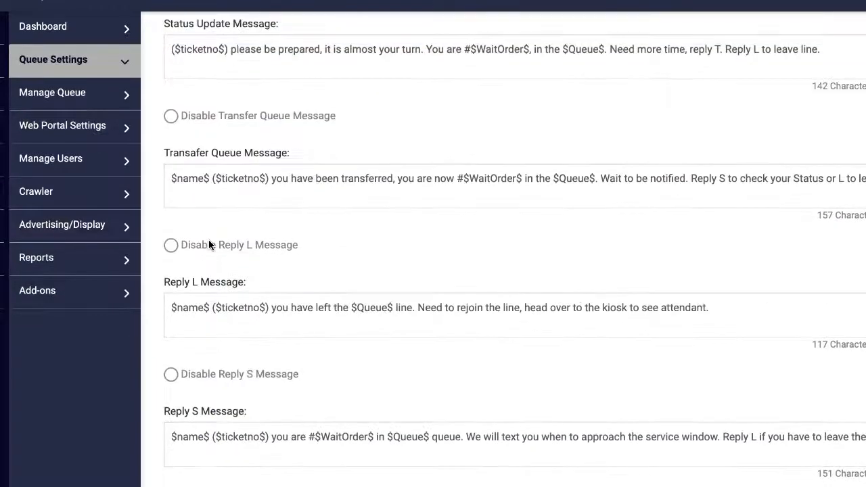
pyautogui.scroll(3, 213, 234)
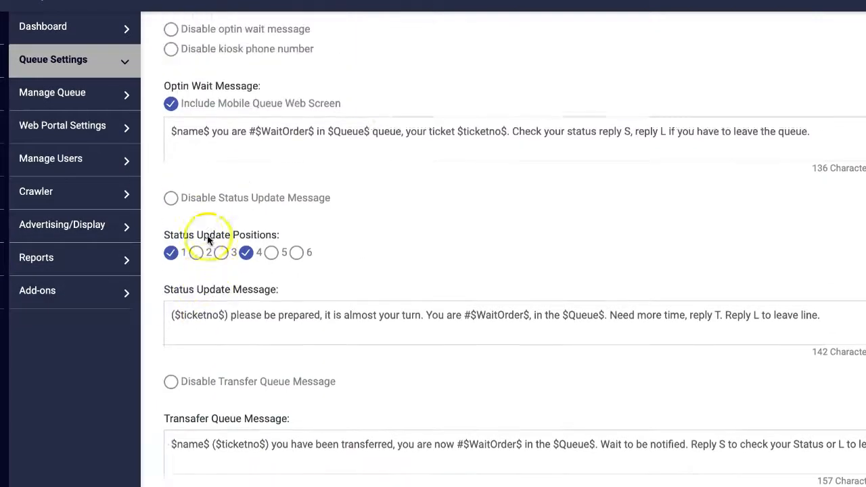
pyautogui.scroll(1, 212, 231)
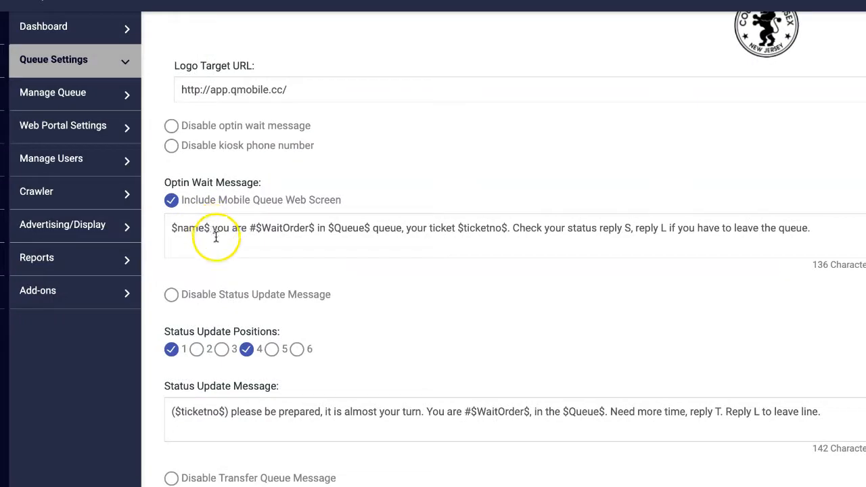
pyautogui.scroll(1, 197, 271)
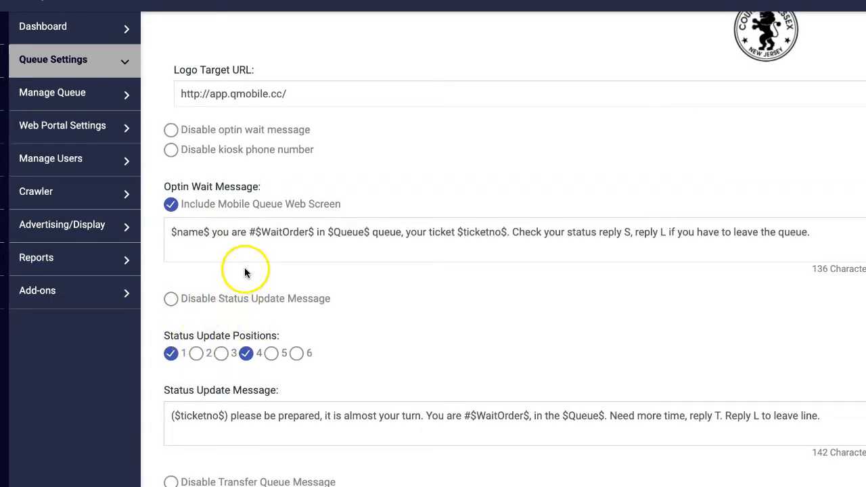
# Open the Manage Queues list and move General Assistance above Temporary Assistance to Families.
pyautogui.scroll(2, 244, 268)
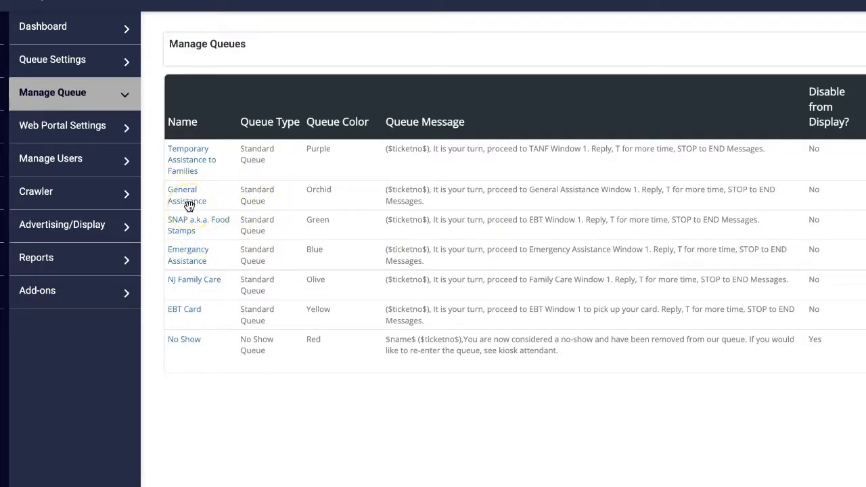
pyautogui.moveTo(189, 207); pyautogui.dragTo(194, 158)
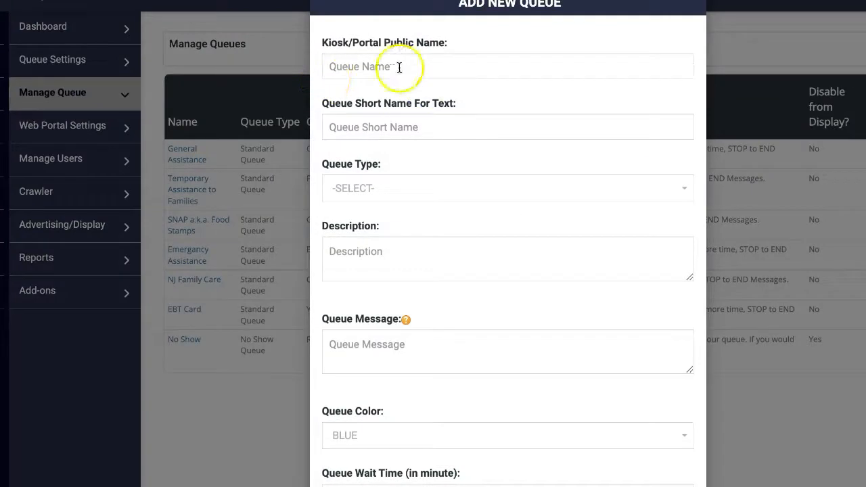
# Examine the Add New Queue form's name, short name, queue type, description, message guidelines, color and wait time fields.
pyautogui.click(387, 68)
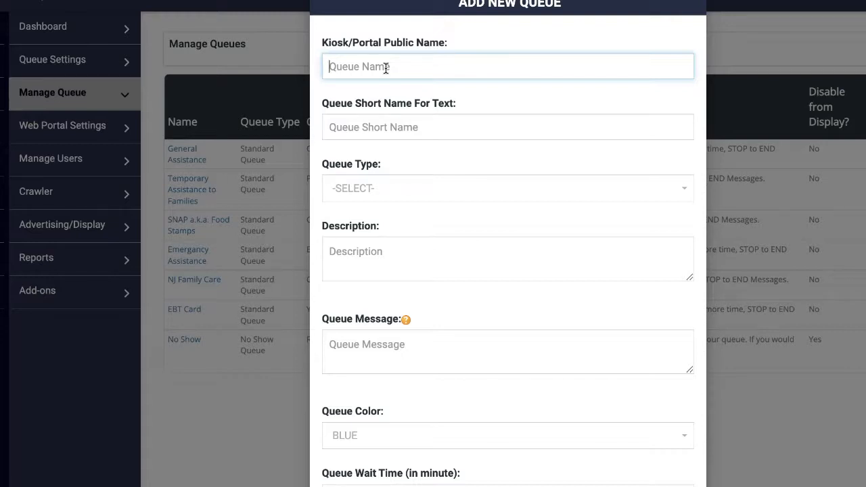
pyautogui.click(369, 127)
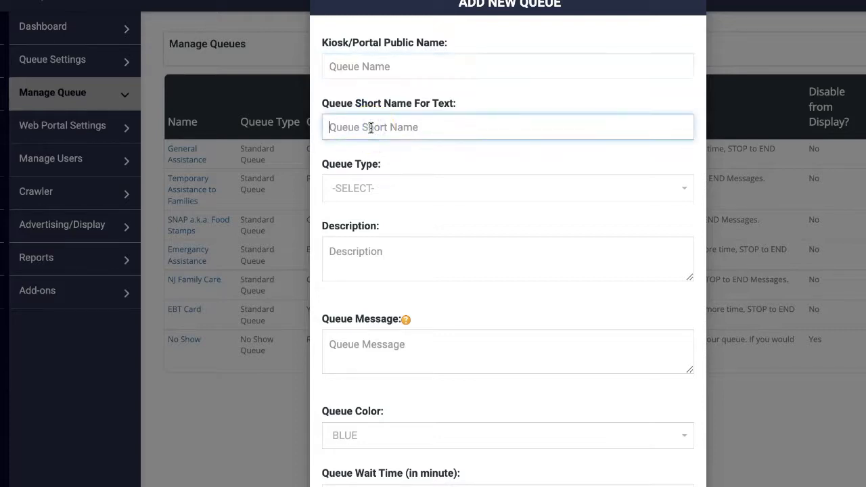
pyautogui.click(381, 131)
pyautogui.click(375, 189)
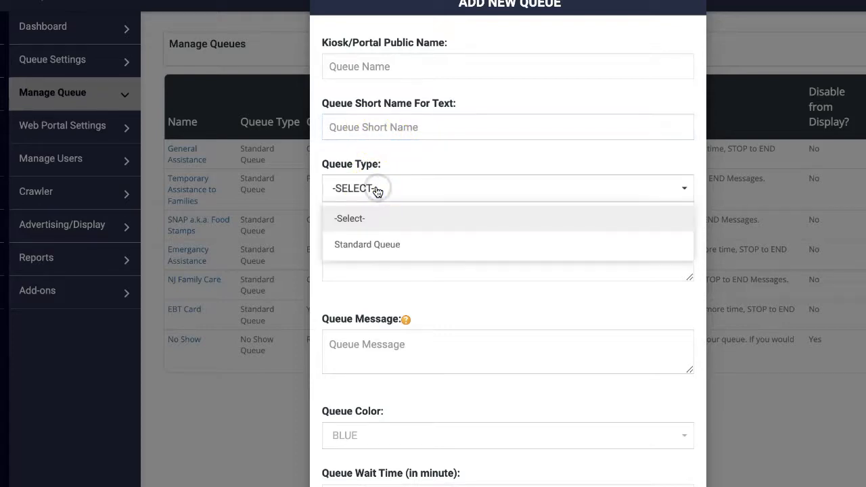
pyautogui.click(356, 218)
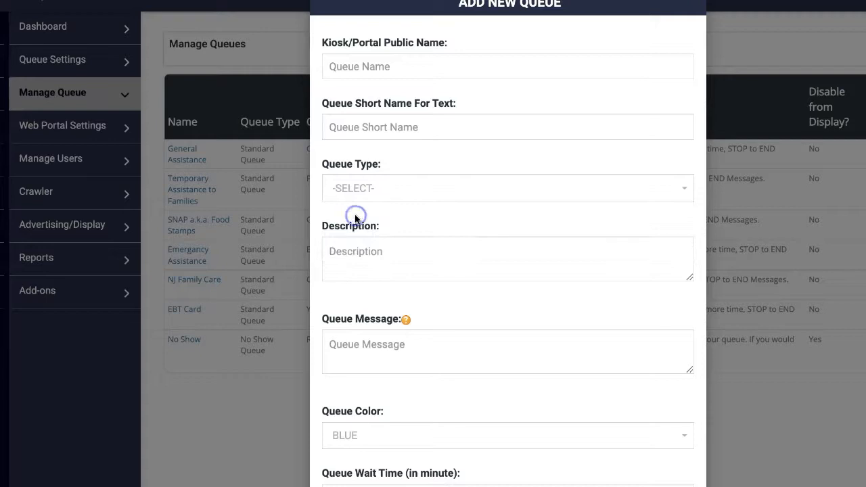
pyautogui.click(349, 249)
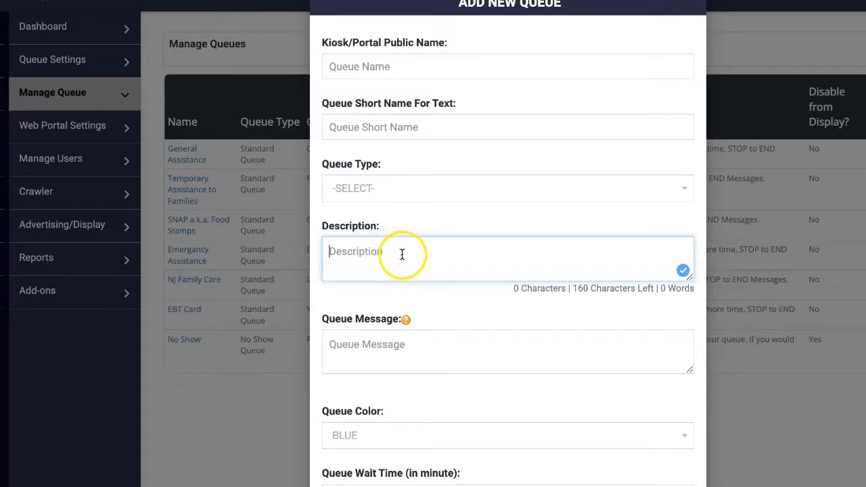
pyautogui.moveTo(407, 324)
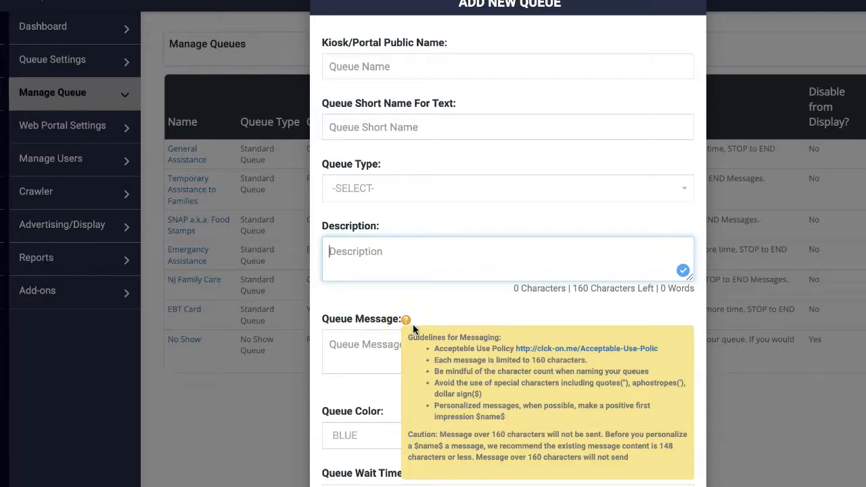
pyautogui.click(354, 345)
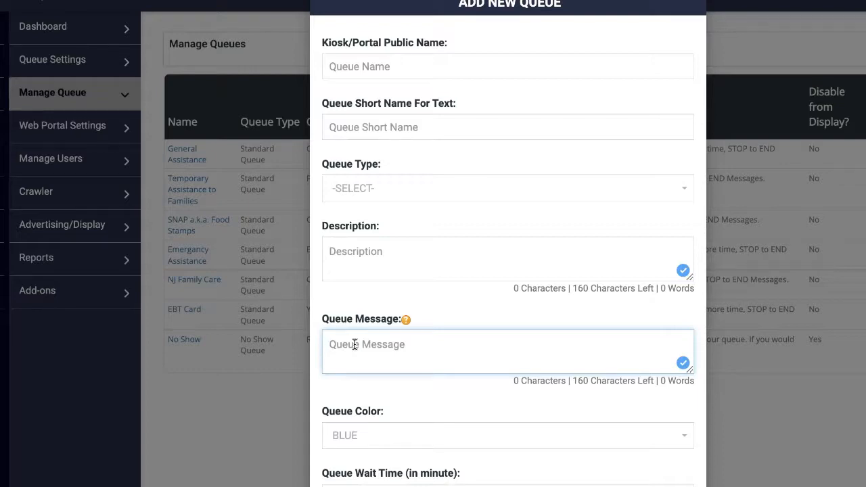
pyautogui.scroll(-3, 355, 348)
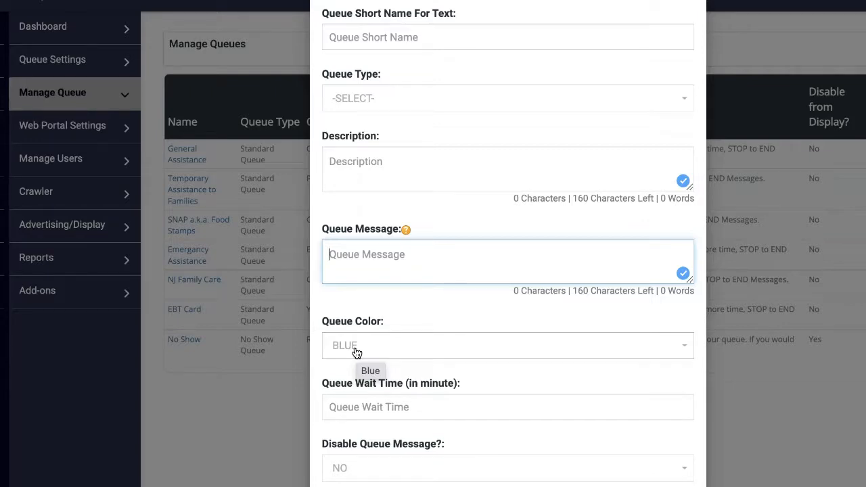
pyautogui.scroll(-6, 356, 352)
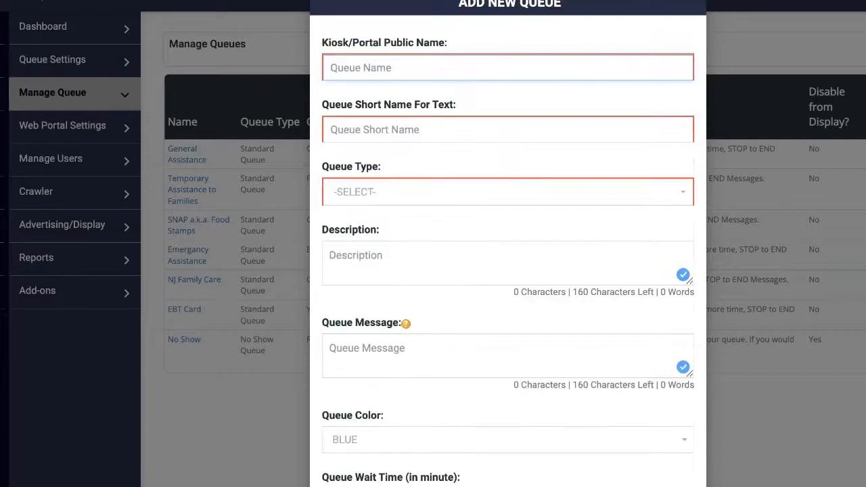
# Review the General Assistance queue's names, message, color, wait time and hide options, and save the queue.
pyautogui.click(708, 148)
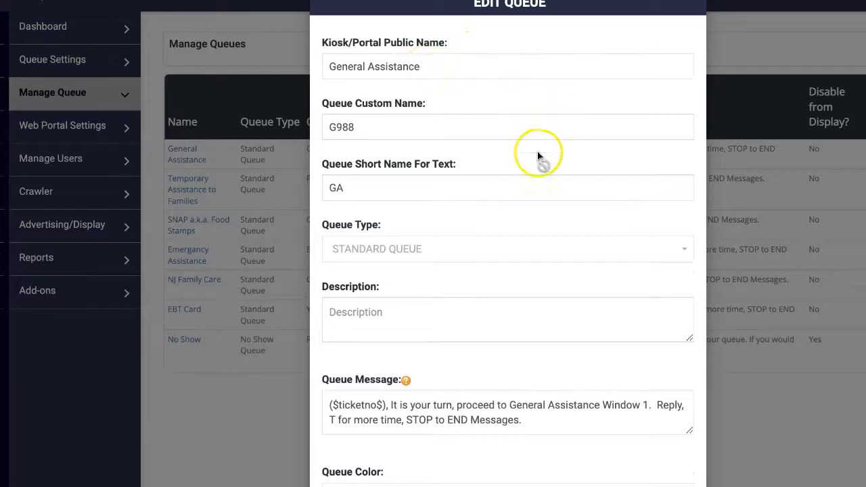
pyautogui.click(373, 194)
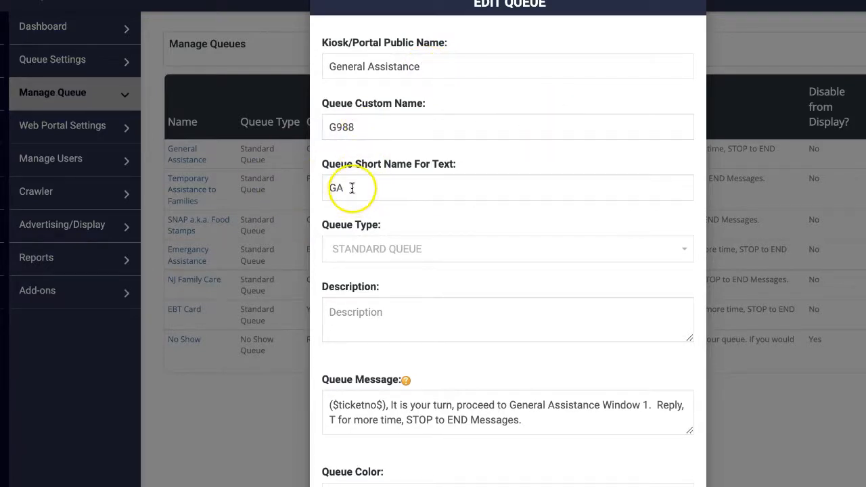
pyautogui.scroll(-2, 407, 175)
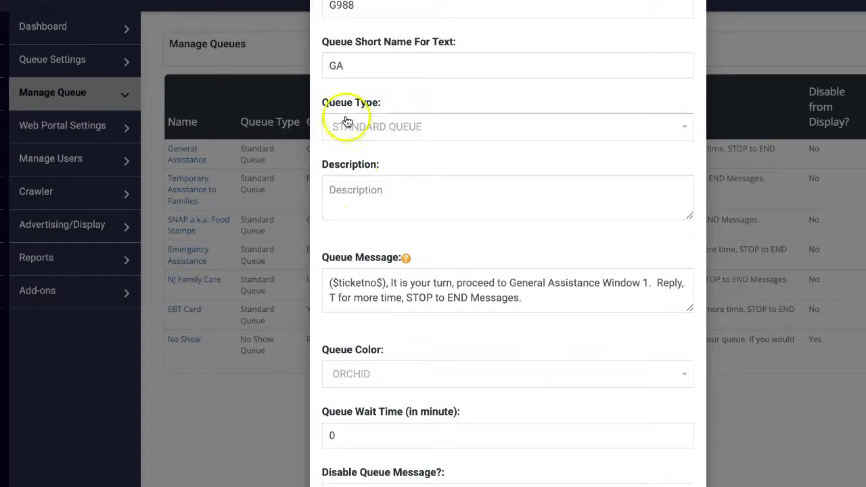
pyautogui.click(357, 188)
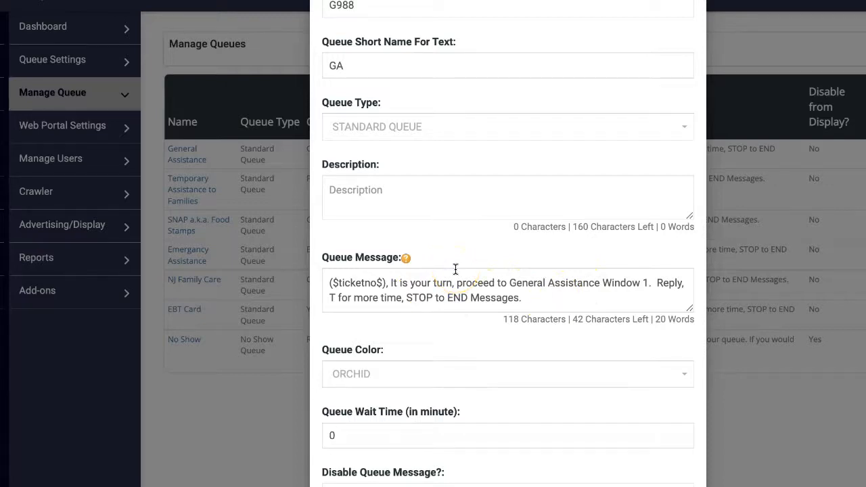
pyautogui.scroll(-2, 456, 270)
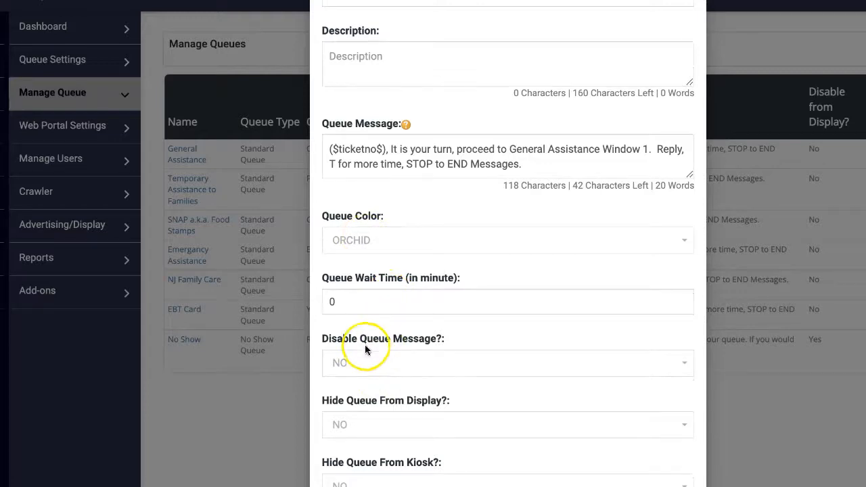
pyautogui.scroll(-1, 367, 428)
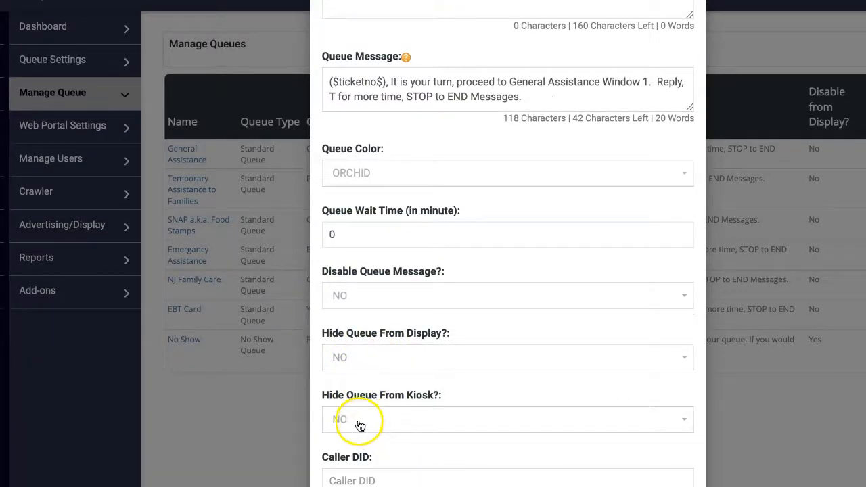
pyautogui.press('Return')
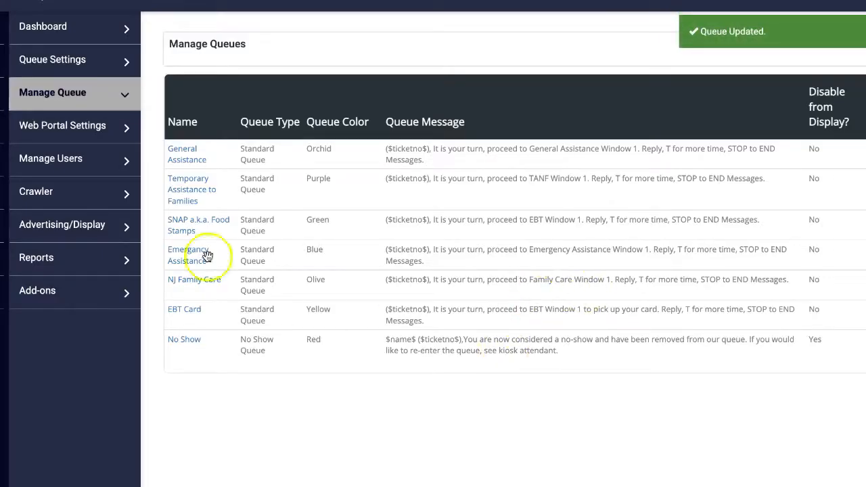
# Open the Store Timing settings and review the opening and closing time choices for Monday.
pyautogui.click(46, 128)
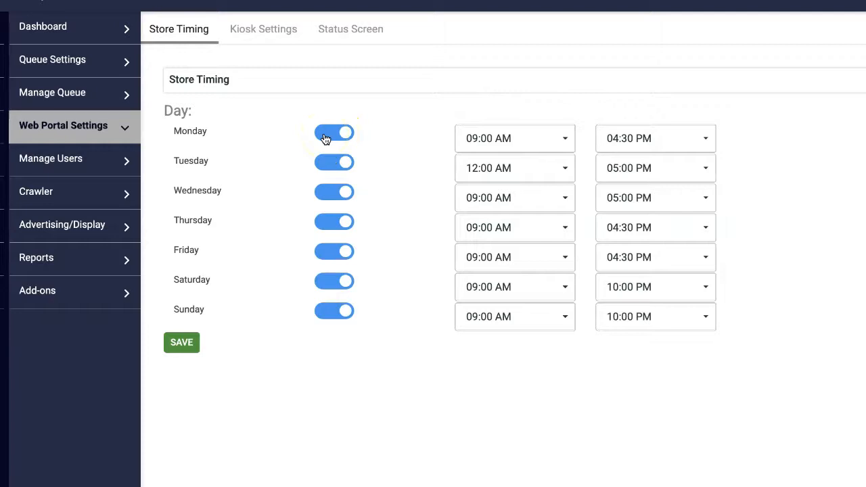
pyautogui.click(531, 140)
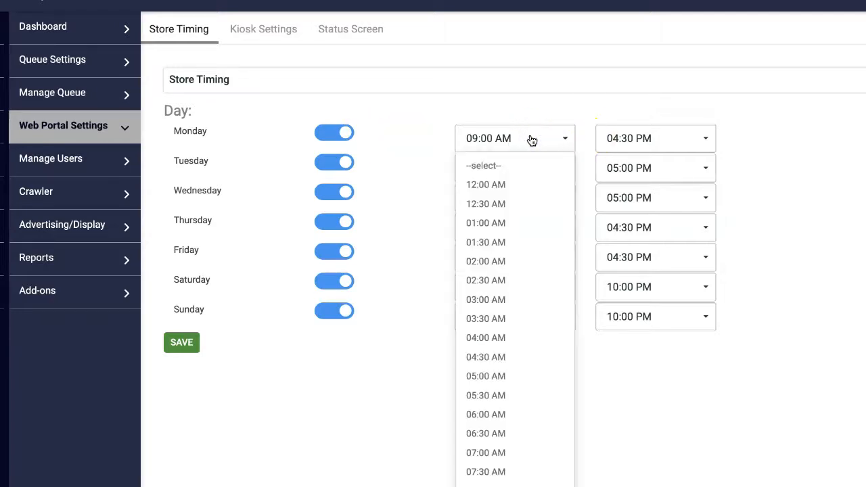
pyautogui.click(531, 138)
pyautogui.click(630, 139)
pyautogui.click(629, 140)
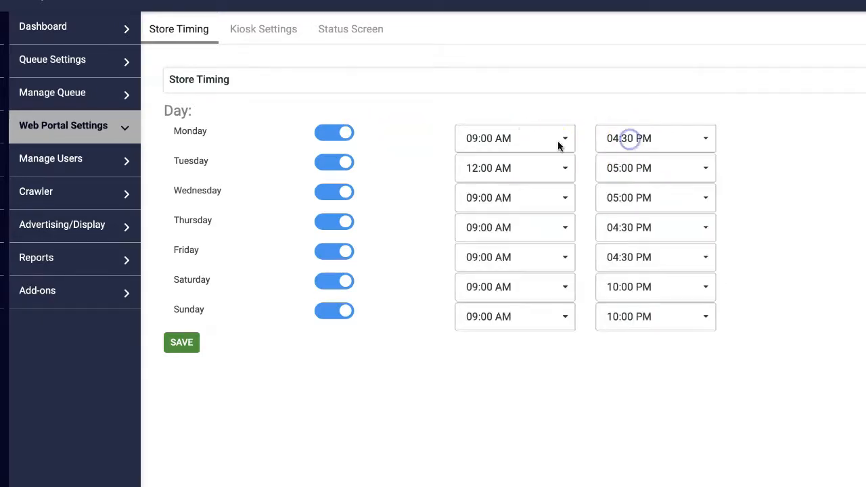
# Turn off Saturday and Sunday in the store timing and save the schedule.
pyautogui.click(337, 278)
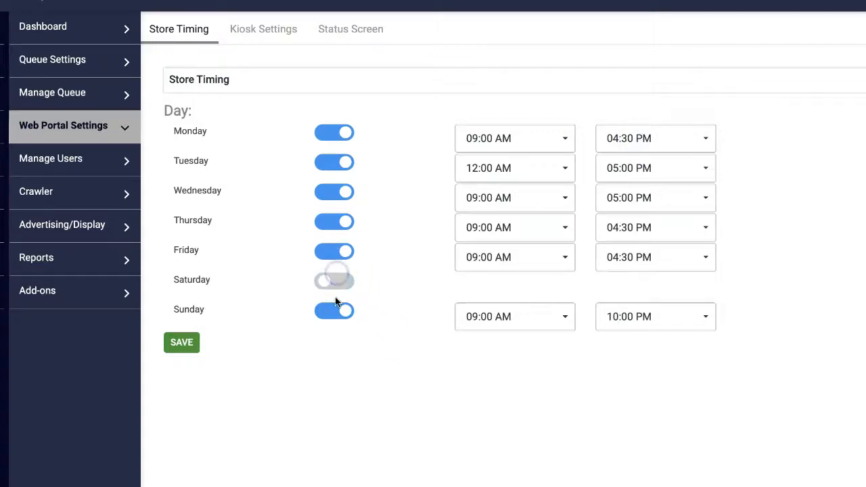
pyautogui.click(334, 308)
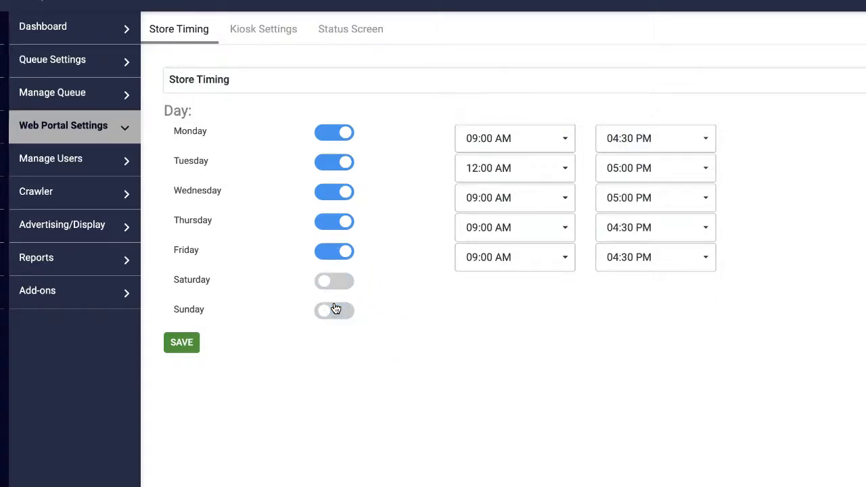
pyautogui.click(185, 343)
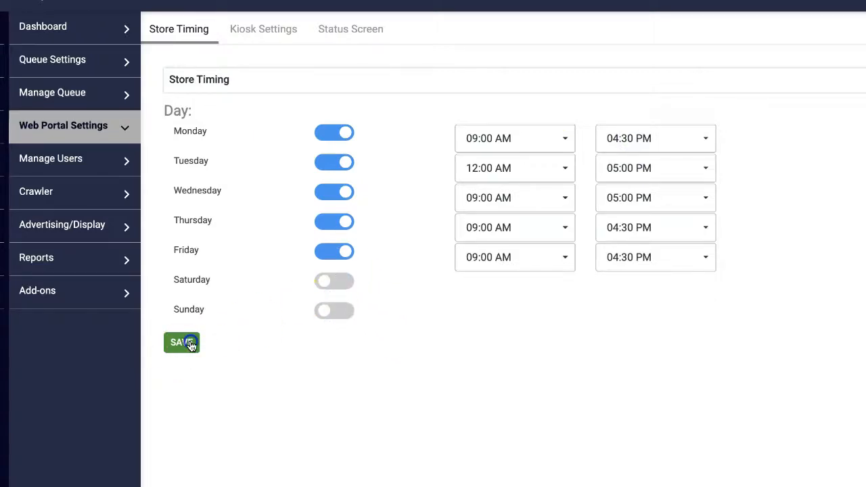
# Open the Kiosk Settings and examine the widget title, note title and note against the kiosk preview.
pyautogui.click(246, 27)
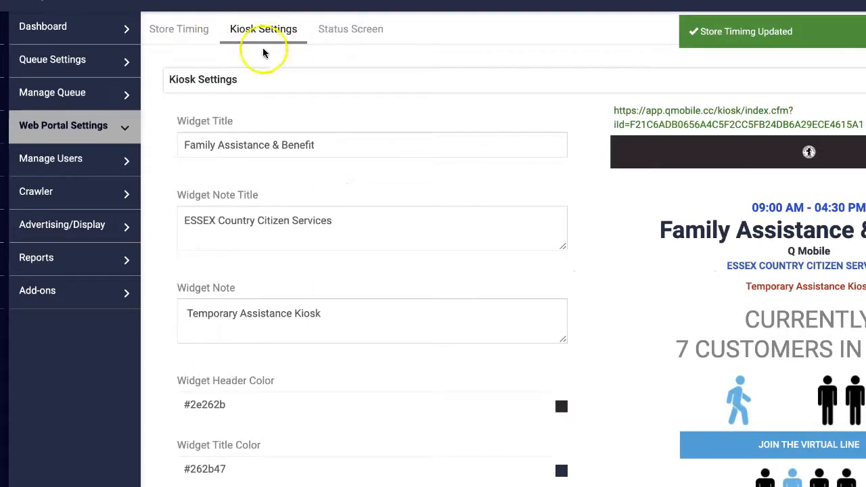
pyautogui.click(318, 145)
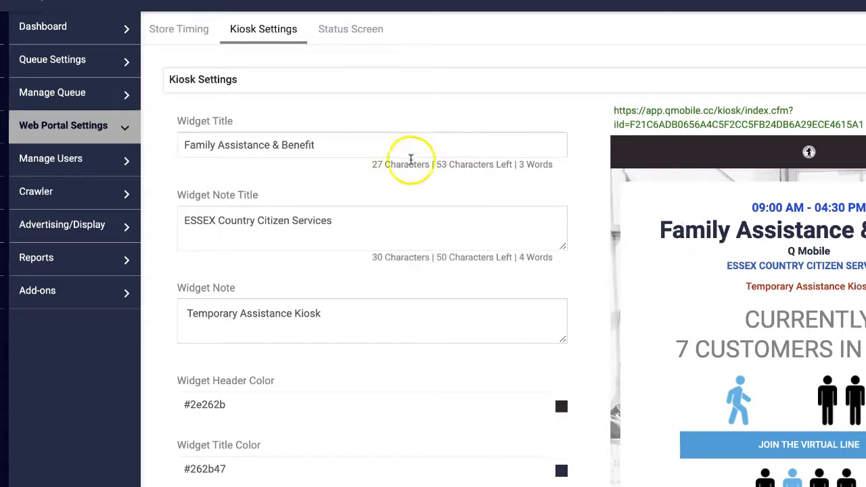
pyautogui.click(322, 143)
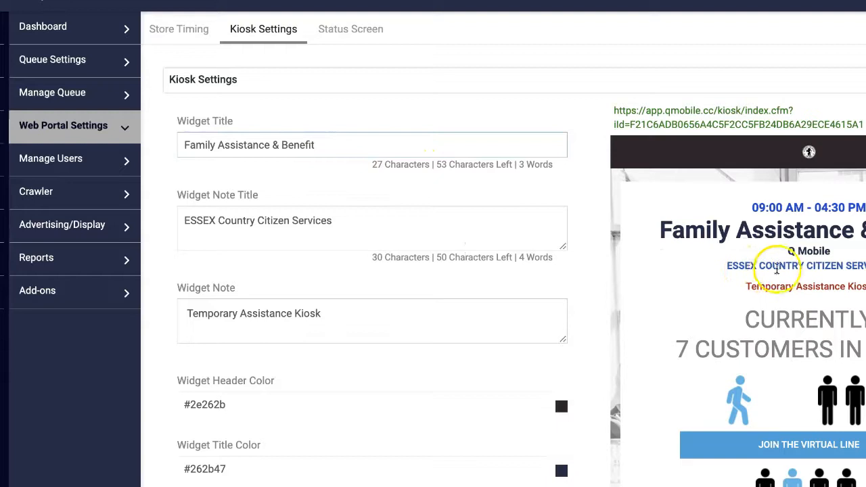
pyautogui.moveTo(328, 223); pyautogui.dragTo(219, 222)
pyautogui.click(424, 222)
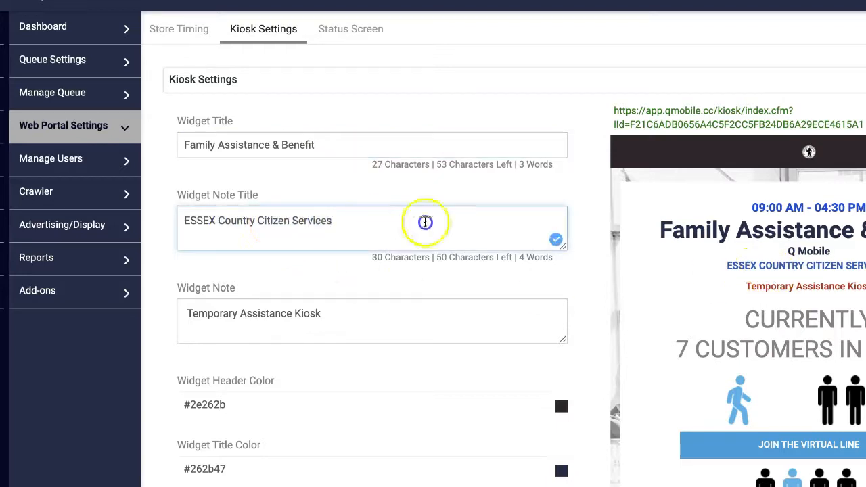
pyautogui.click(348, 305)
# Review the kiosk widget's header, title, subtitle and store timing label colors, and update the widget.
pyautogui.scroll(-1, 332, 298)
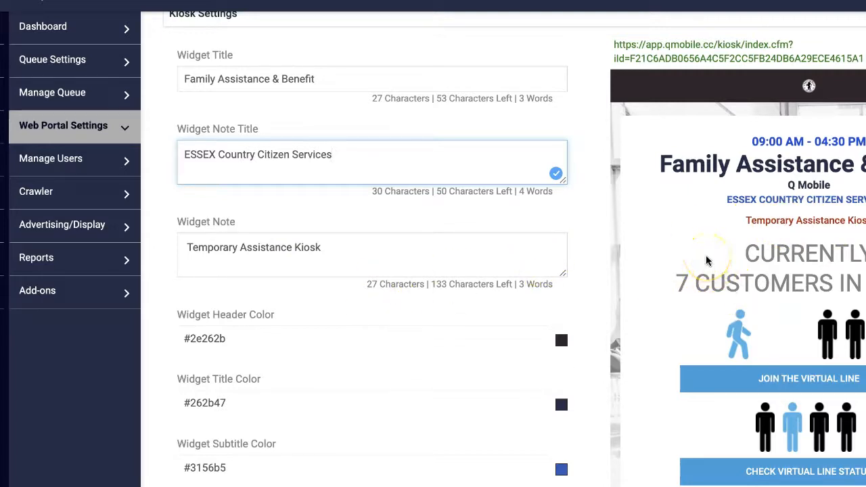
pyautogui.scroll(-2, 608, 277)
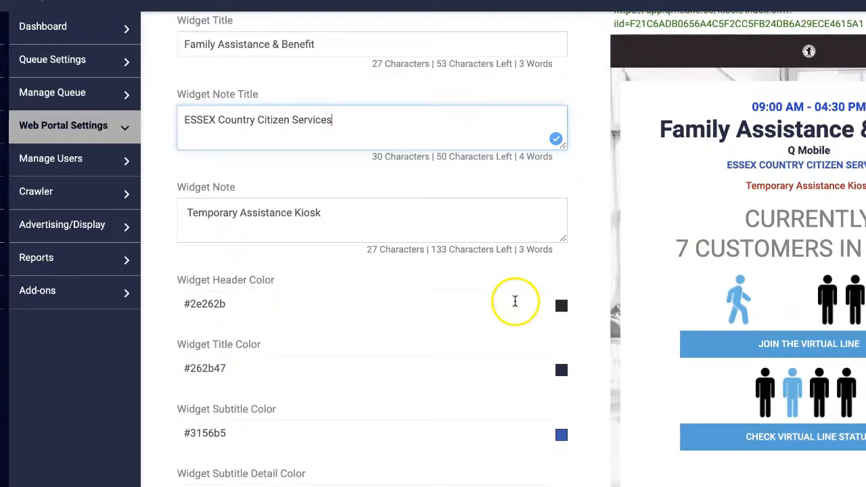
pyautogui.scroll(-1, 522, 293)
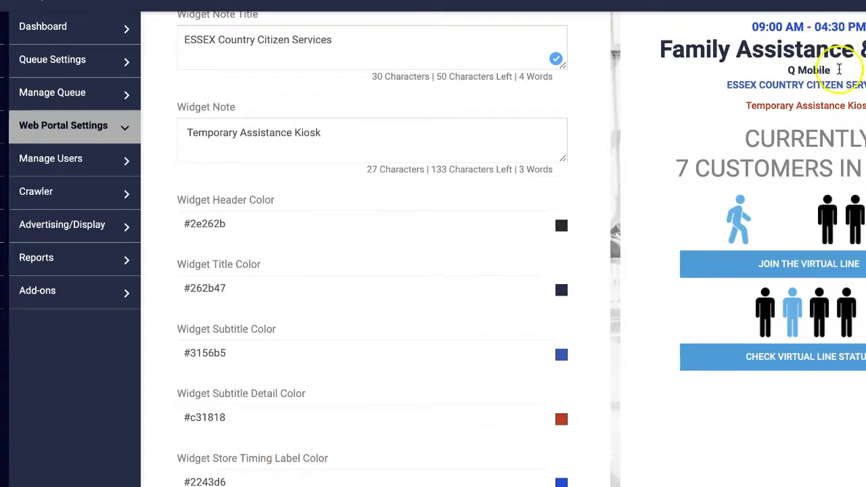
pyautogui.click(329, 464)
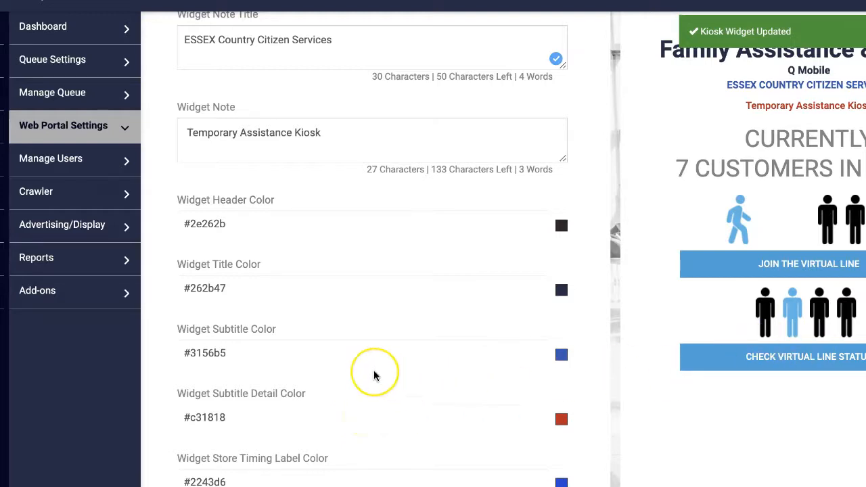
# Open the Status Screen settings and examine the title, note and color fields along with the virtual queue preview.
pyautogui.scroll(3, 377, 373)
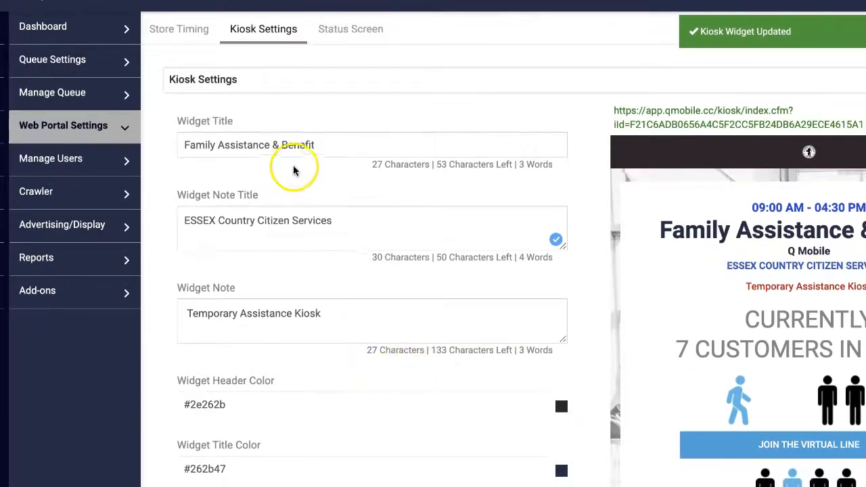
pyautogui.click(332, 43)
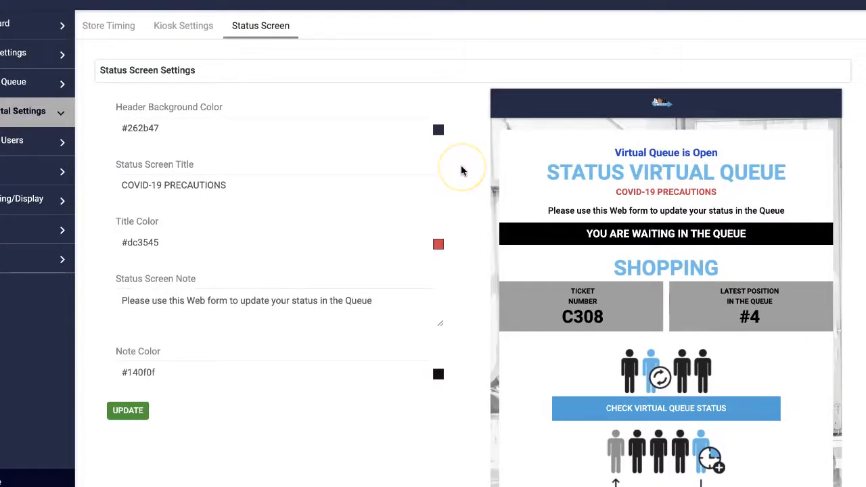
pyautogui.scroll(-2, 462, 170)
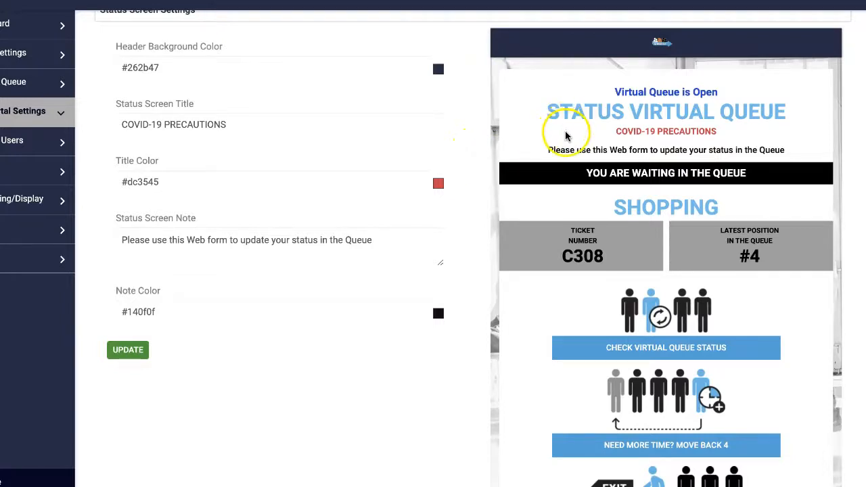
pyautogui.scroll(-3, 574, 147)
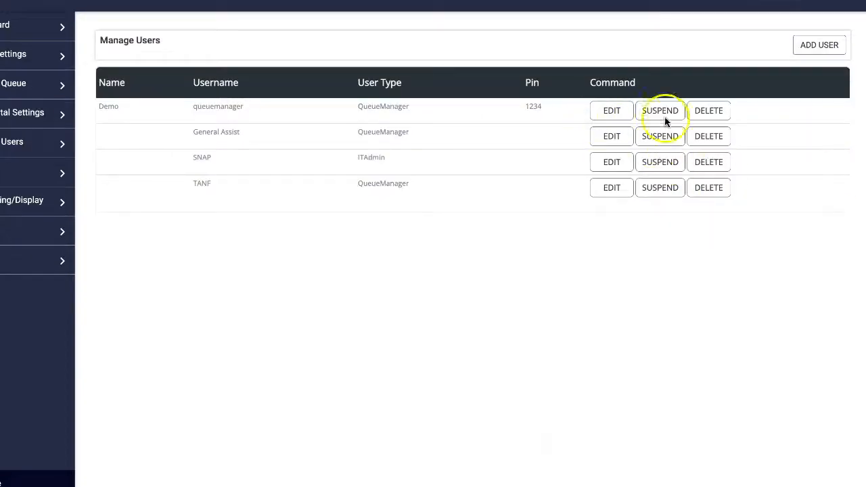
# Examine the user types for a new user, choose QueueManager, and close the form without adding anyone.
pyautogui.click(811, 46)
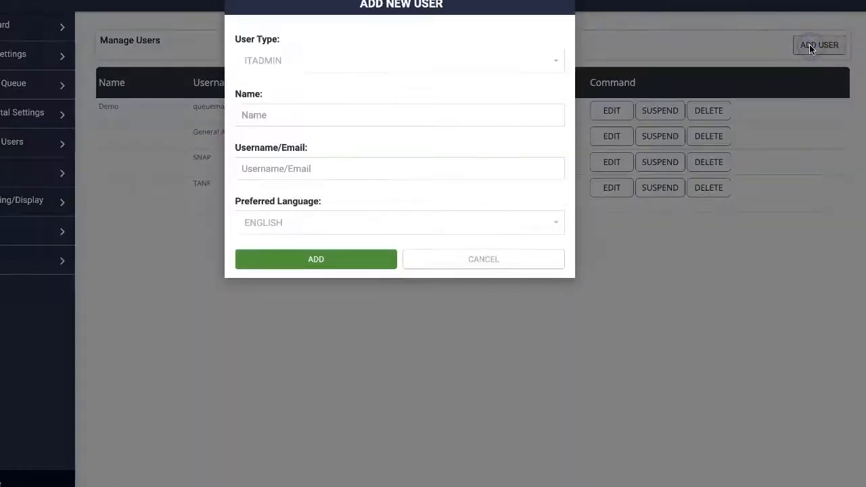
pyautogui.click(277, 63)
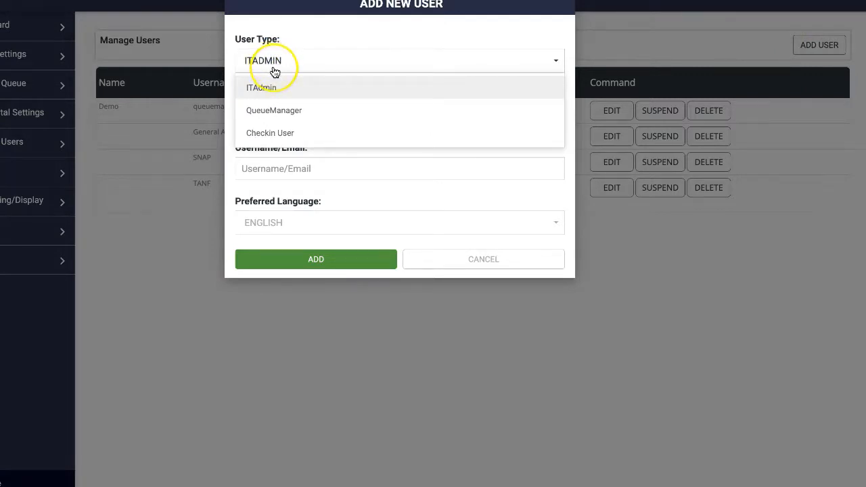
pyautogui.click(271, 117)
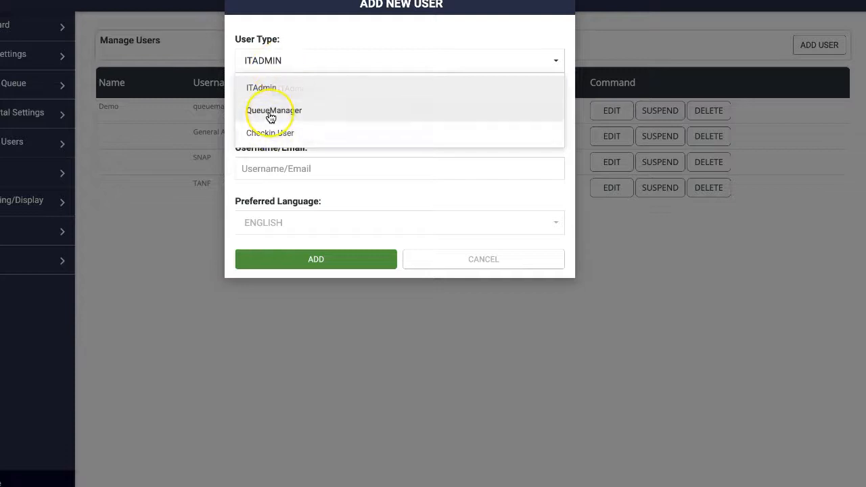
pyautogui.click(277, 135)
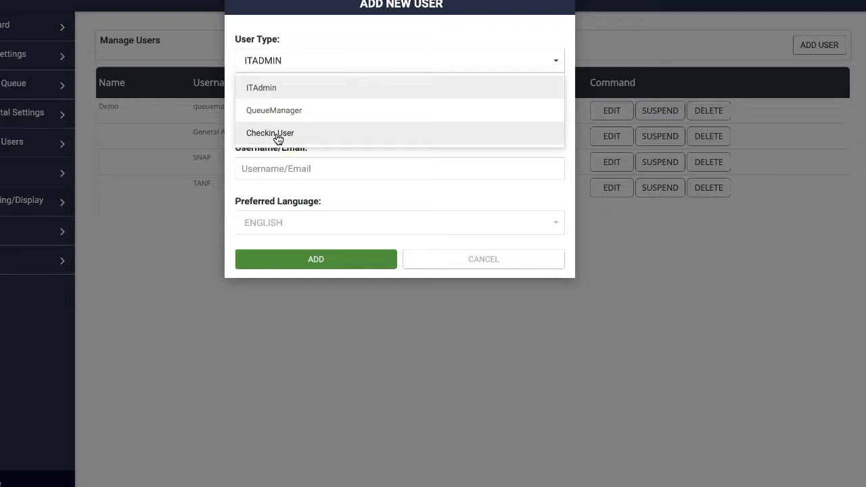
pyautogui.click(272, 112)
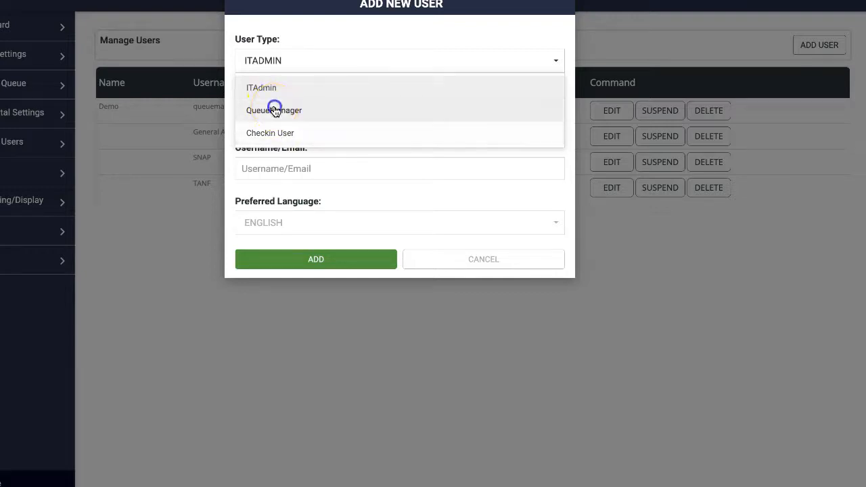
pyautogui.click(254, 116)
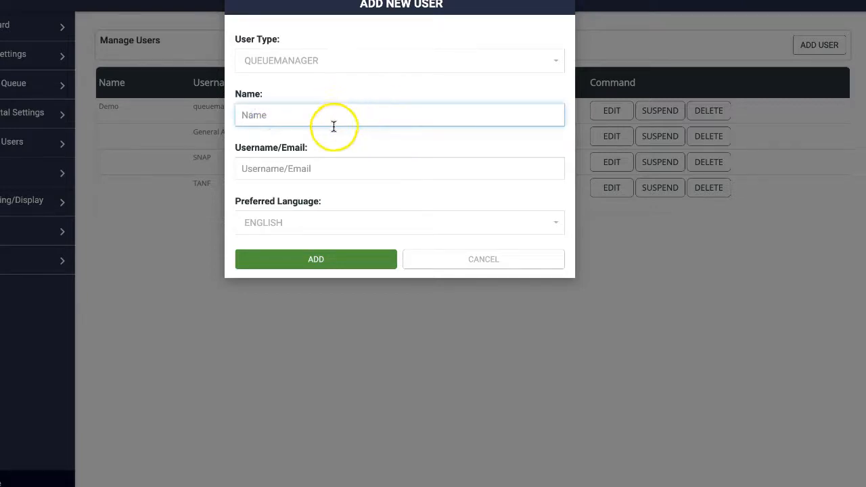
pyautogui.press('Escape')
# Review the queuemanager account's user type, name, username and language, and cancel the edit.
pyautogui.click(611, 110)
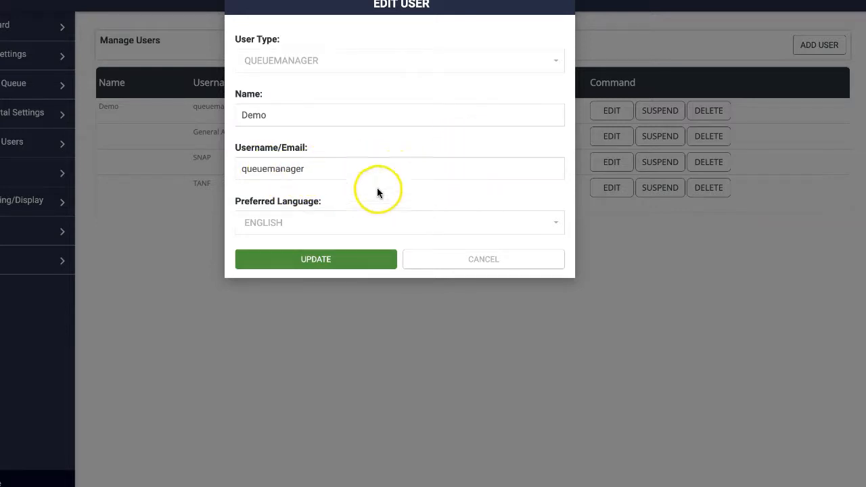
pyautogui.click(458, 261)
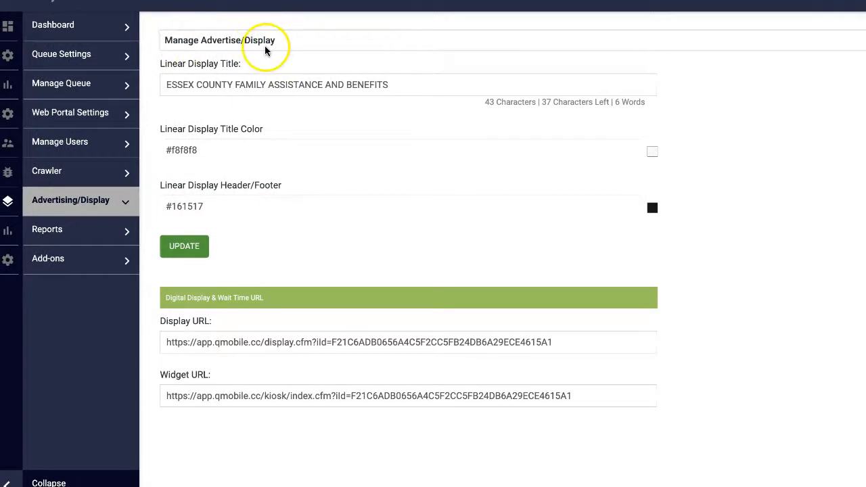
# Examine the Linear Display Title in the Advertising/Display settings and select the full Display URL.
pyautogui.click(396, 88)
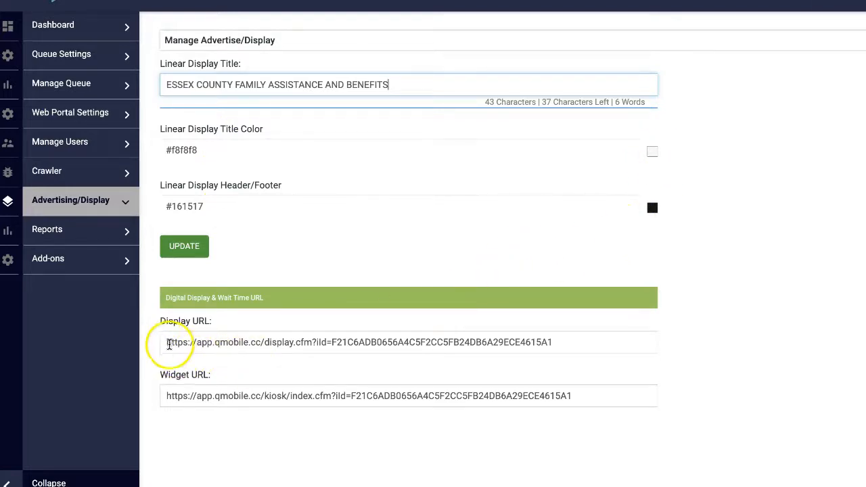
pyautogui.moveTo(167, 343); pyautogui.dragTo(579, 341)
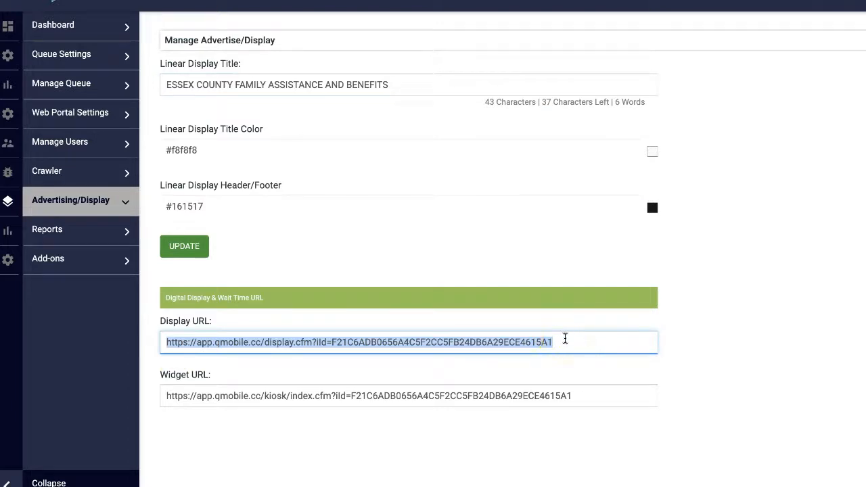
pyautogui.click(565, 338)
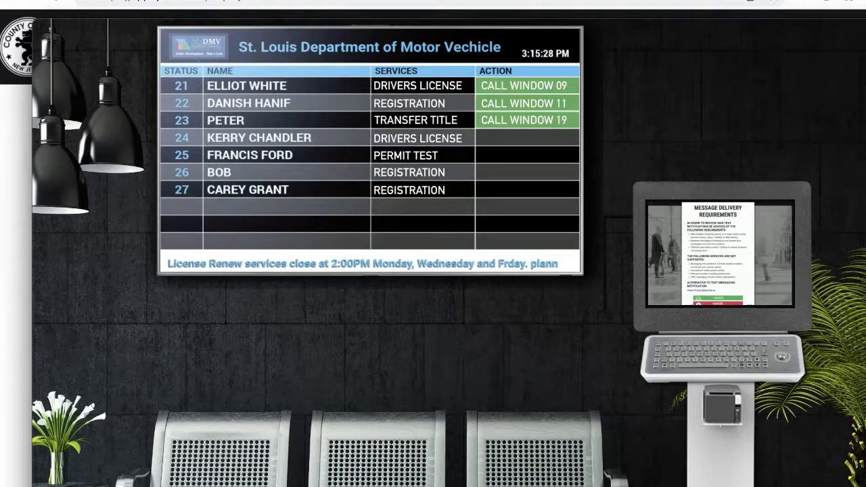
pyautogui.moveTo(227, 69)
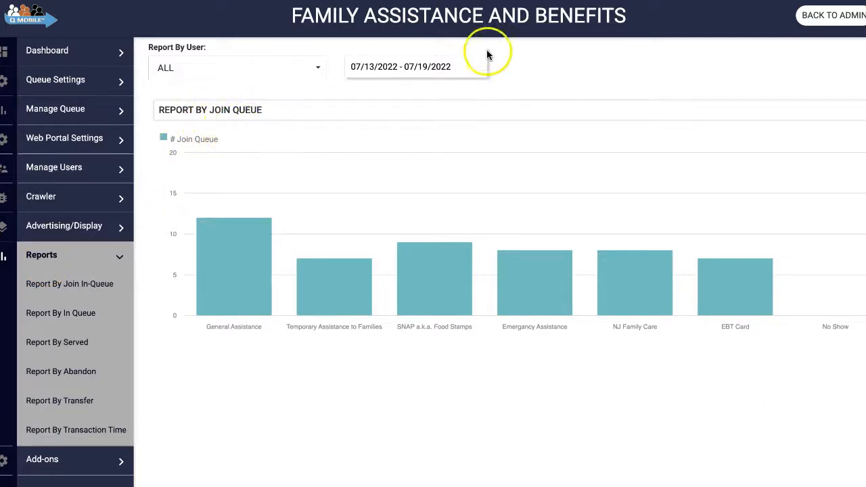
# Check the user filter choices of the Join Queue report and set its date range to 07/18/2022 - 07/19/2022.
pyautogui.click(277, 70)
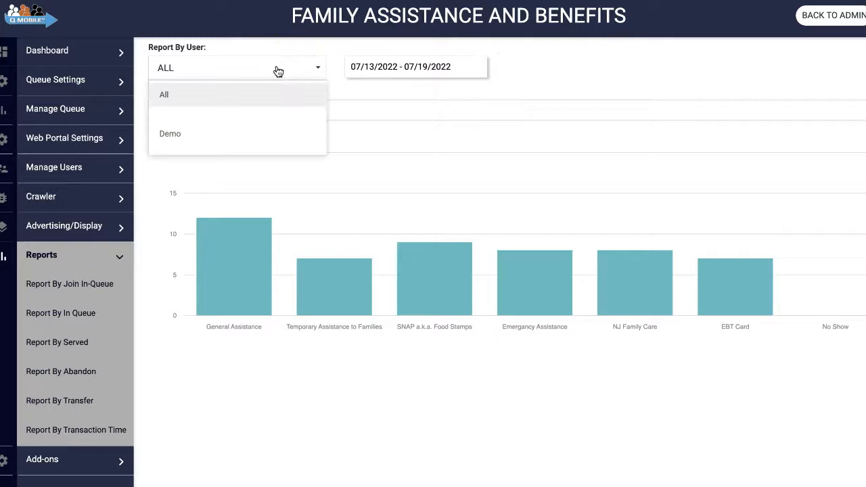
pyautogui.click(278, 70)
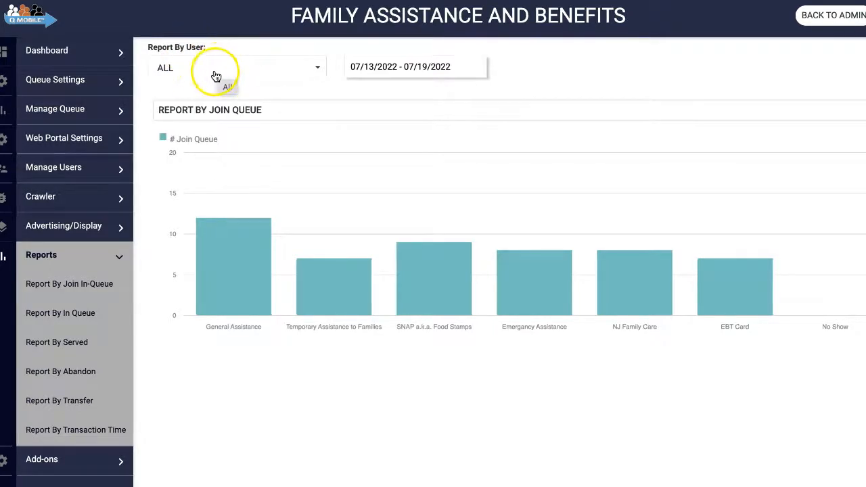
pyautogui.click(381, 70)
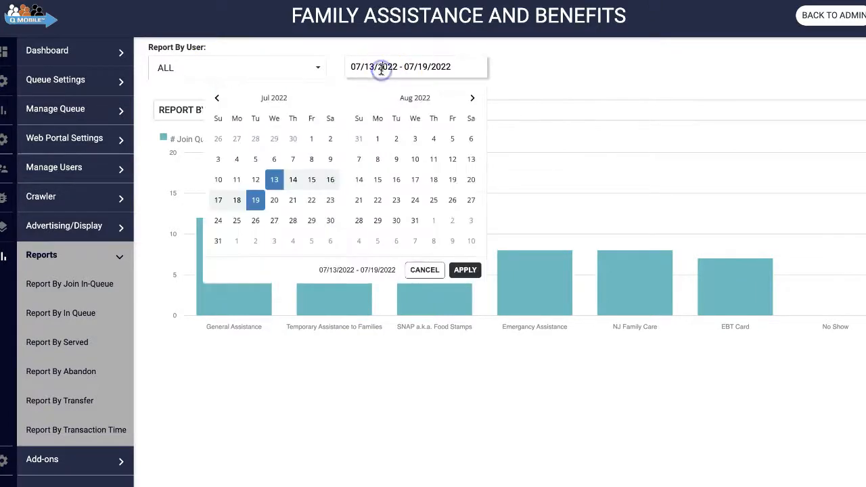
pyautogui.click(244, 197)
pyautogui.click(464, 268)
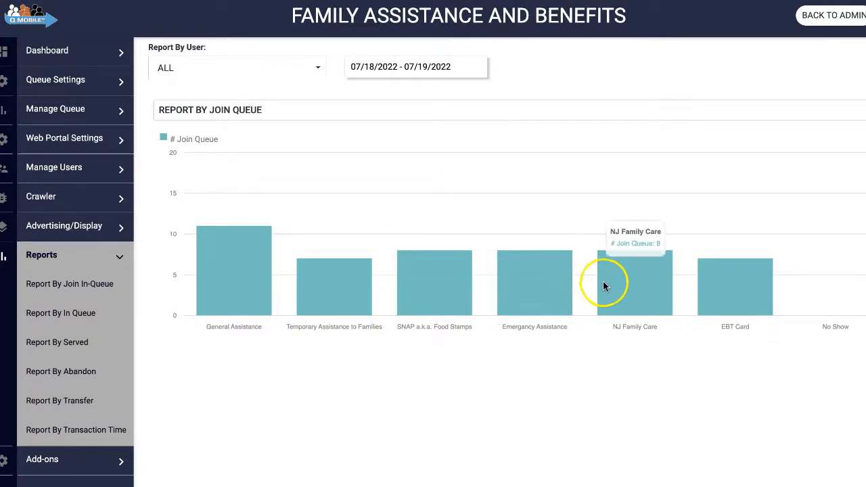
# View the In-Queue Customer report and the Abandon report, examining the General Assistance figures in each chart.
pyautogui.click(44, 311)
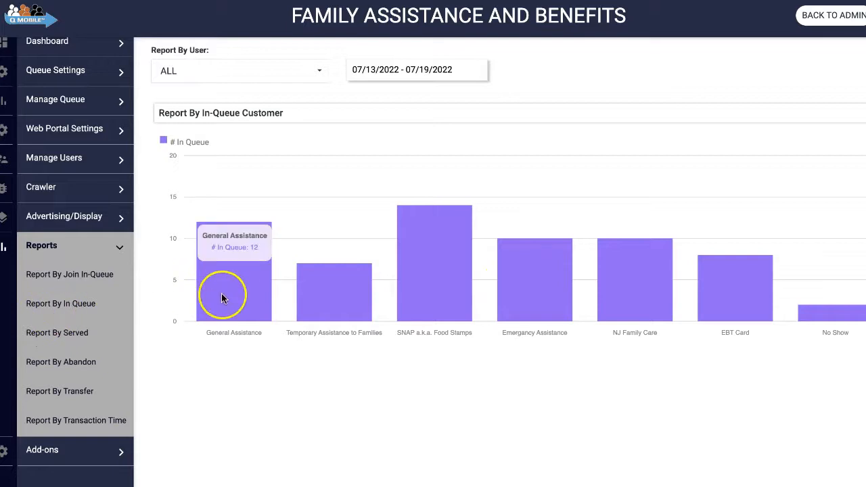
pyautogui.click(45, 363)
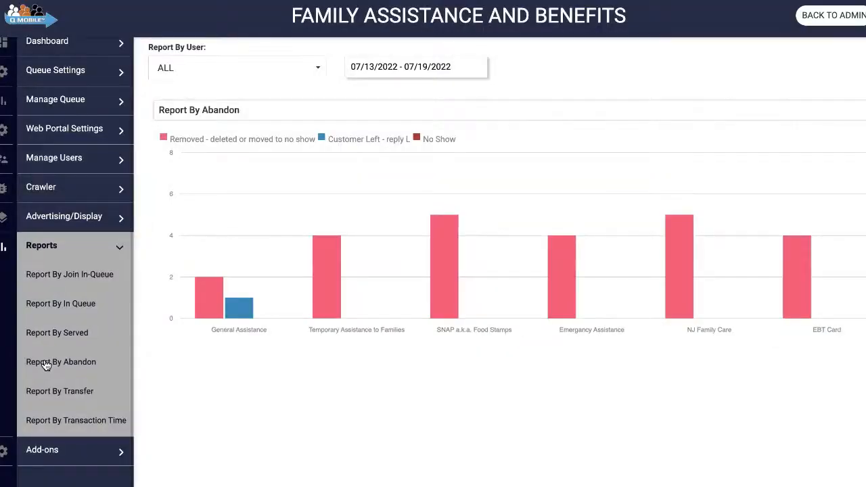
pyautogui.click(170, 313)
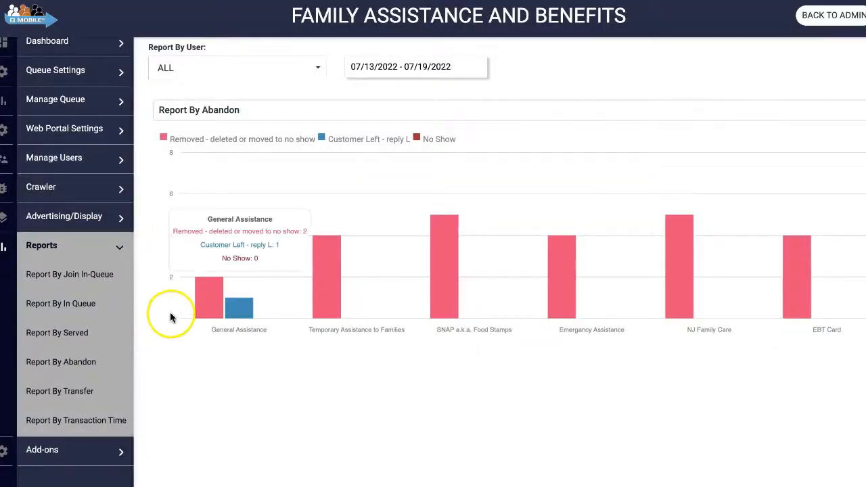